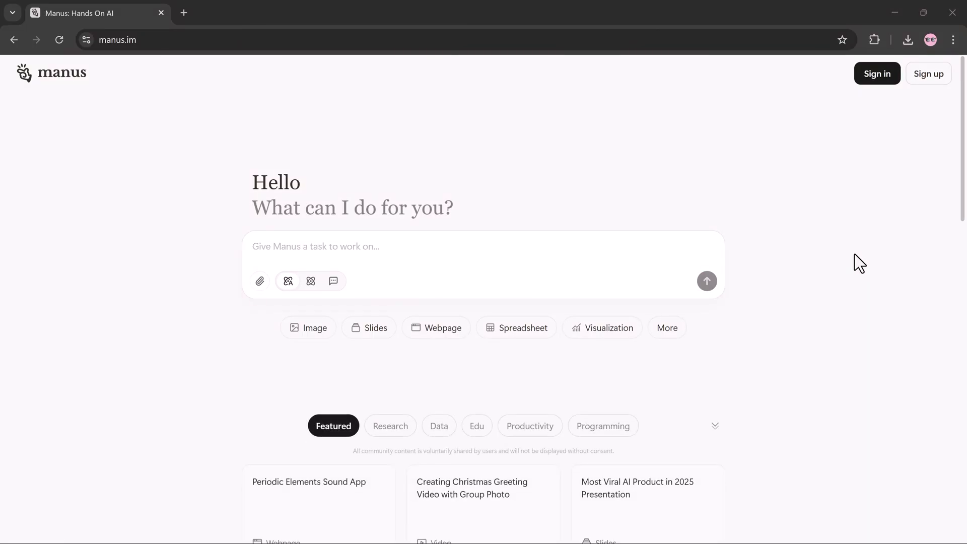
scroll(737, 383, down, 4)
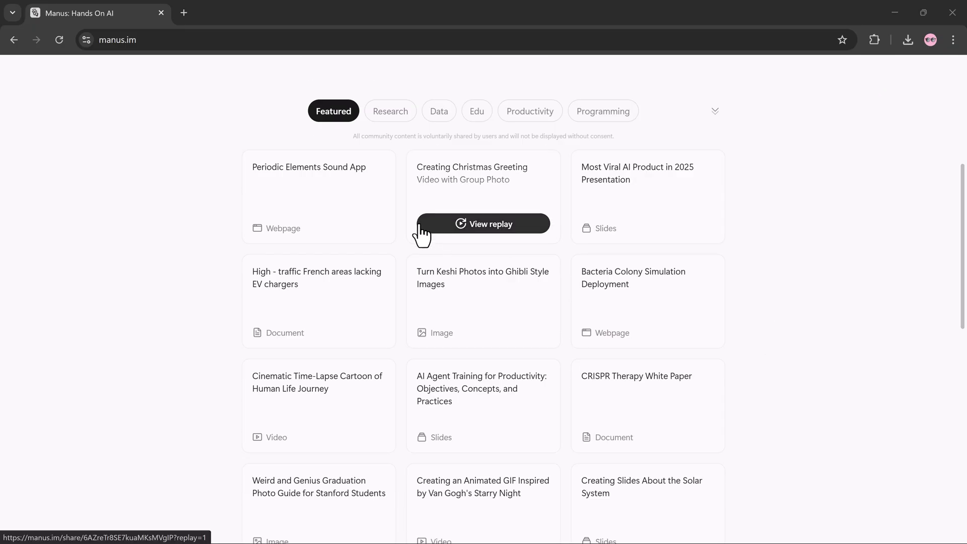
scroll(794, 247, down, 1)
scroll(793, 247, down, 2)
scroll(792, 247, down, 2)
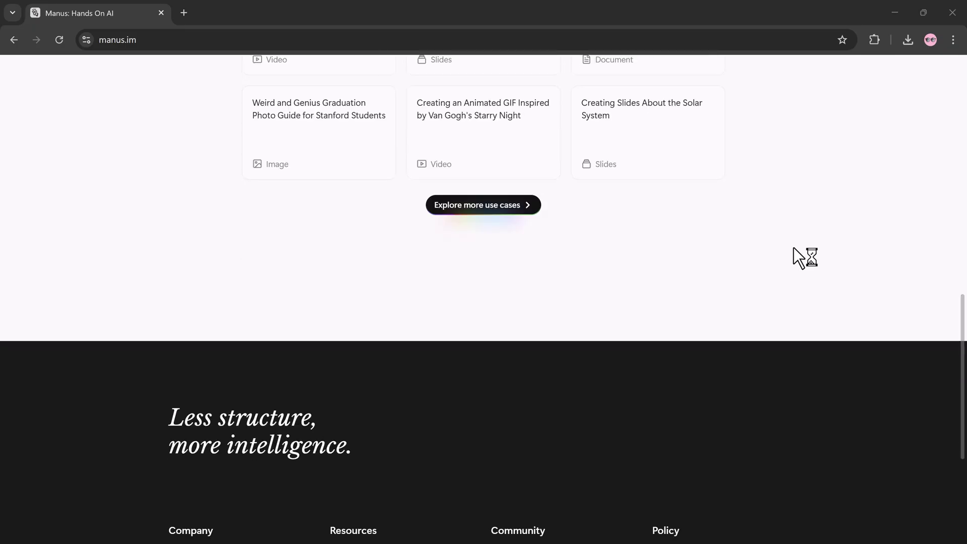
scroll(793, 247, down, 2)
scroll(793, 247, up, 4)
scroll(793, 247, up, 2)
scroll(793, 247, up, 2)
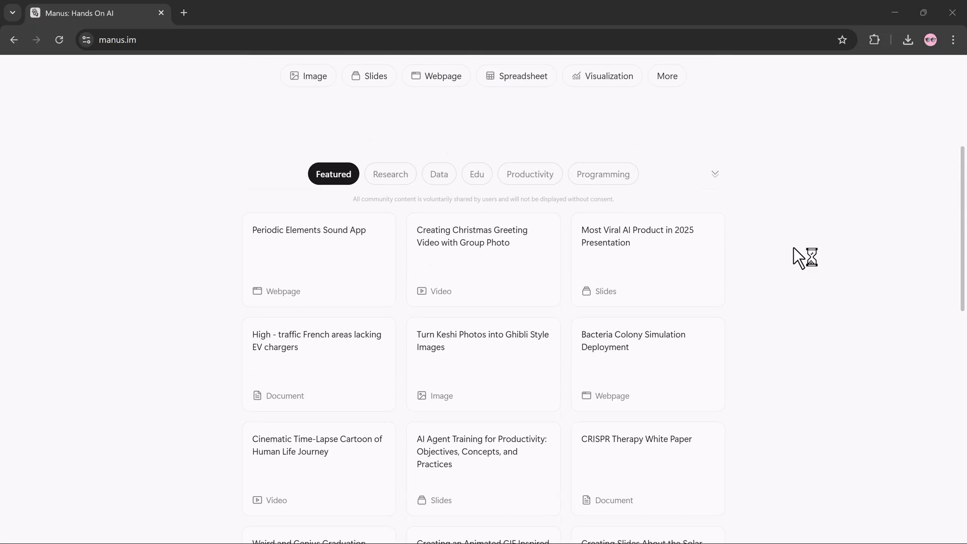
scroll(794, 247, up, 2)
scroll(793, 247, up, 1)
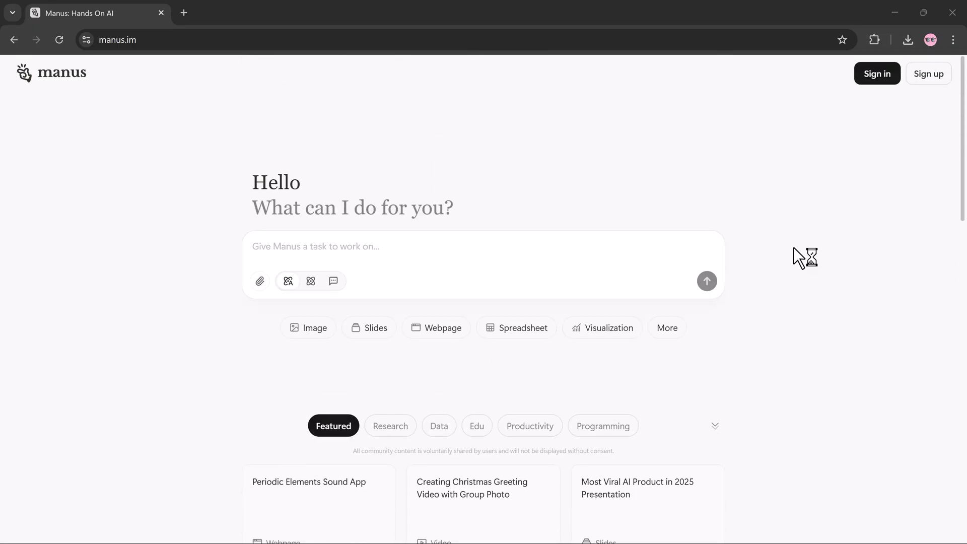
Step: Sign in to Manus and switch the prompt box from Agent mode to Chat mode
click(877, 75)
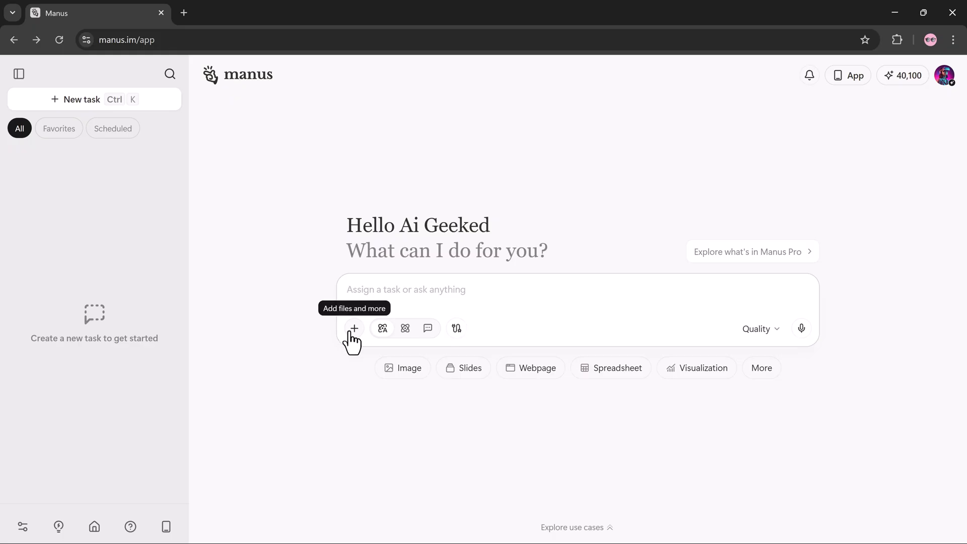
mouse_move(383, 328)
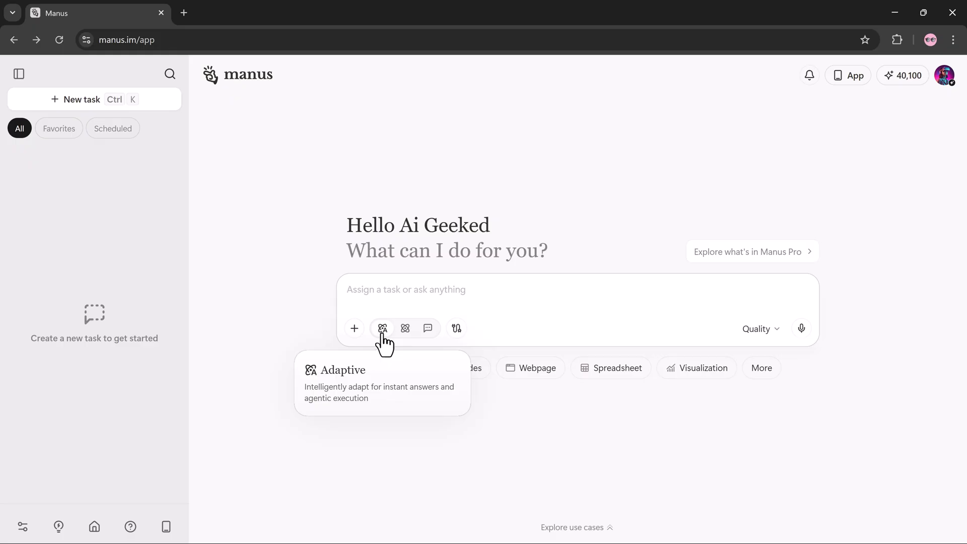
click(405, 328)
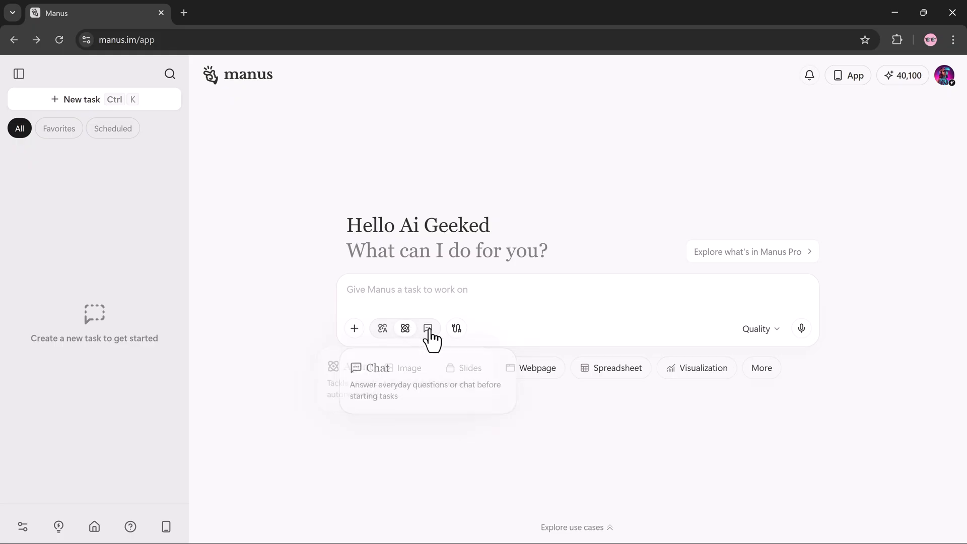
click(428, 328)
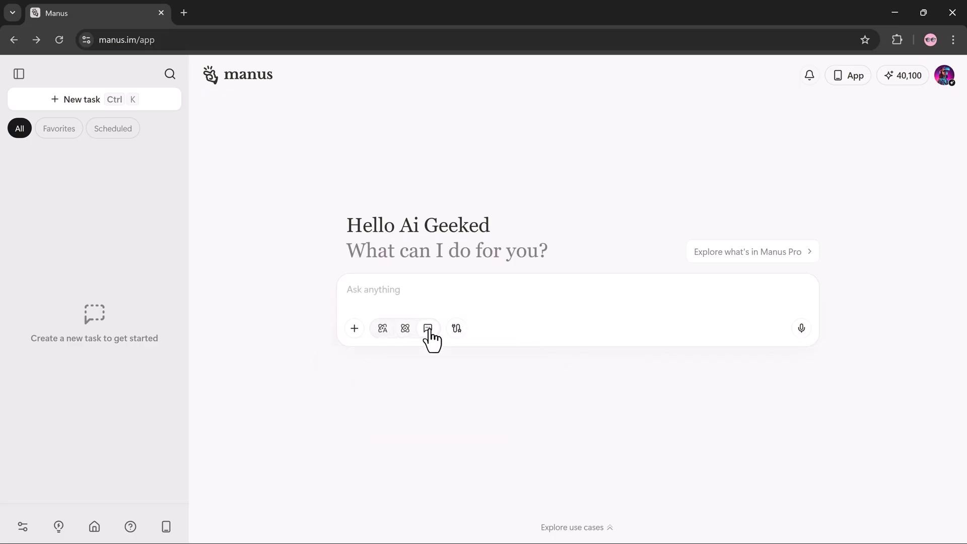
click(455, 329)
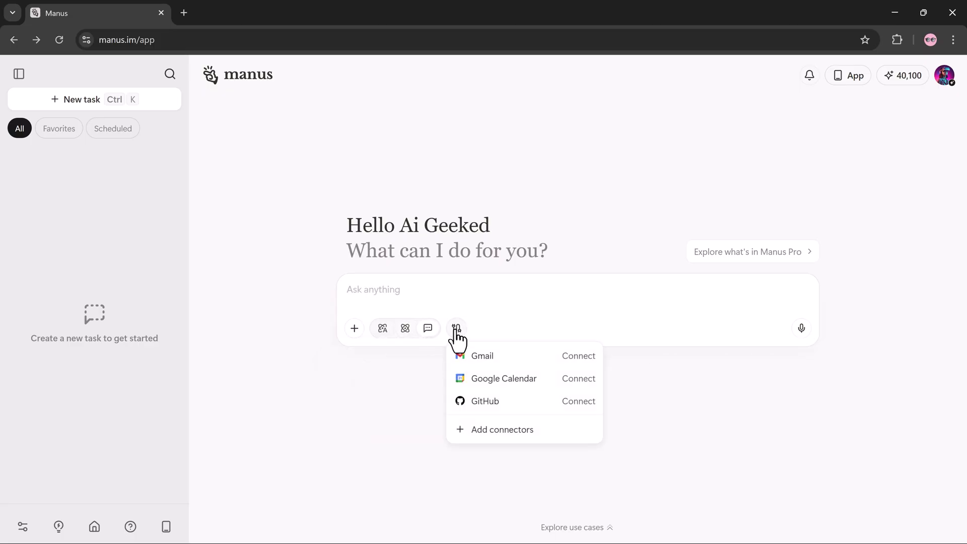
click(500, 430)
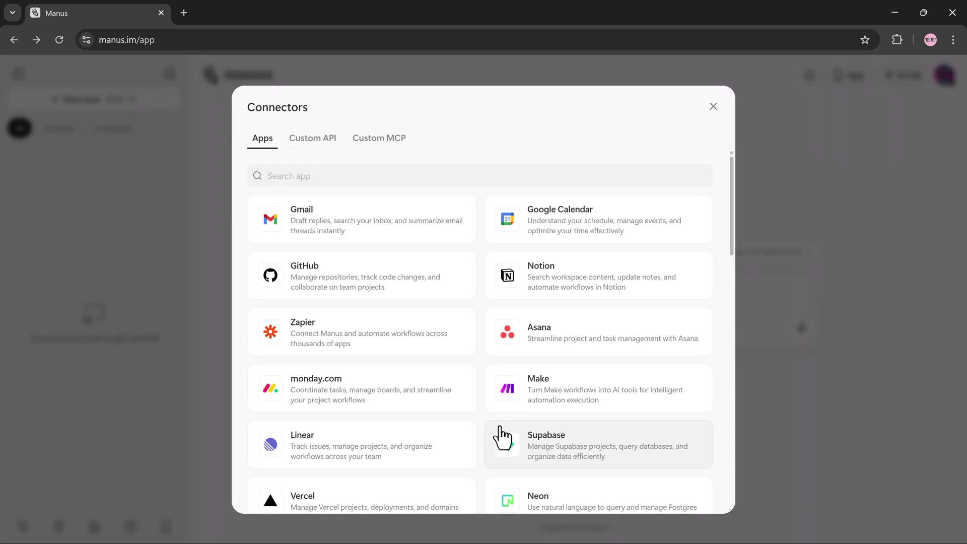
click(298, 175)
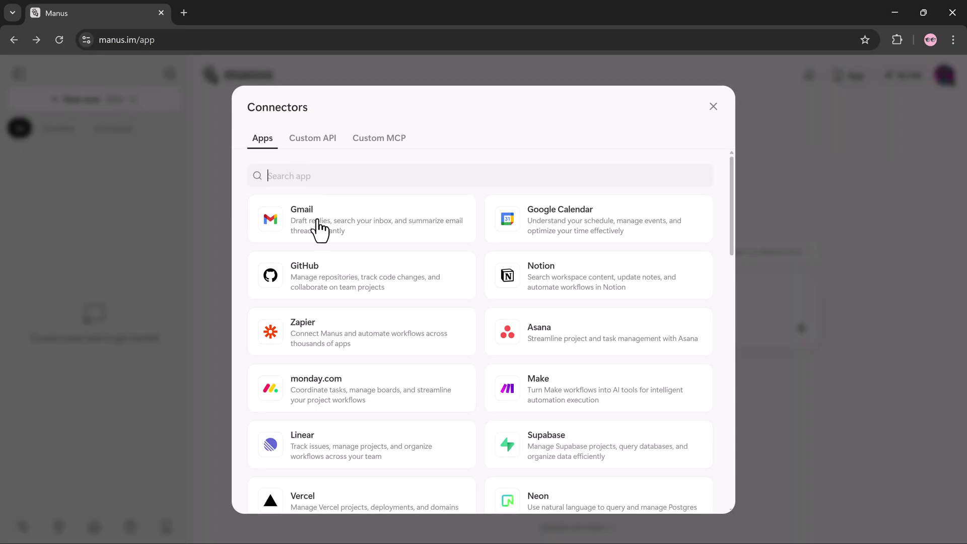
scroll(601, 263, down, 1)
scroll(601, 263, down, 1)
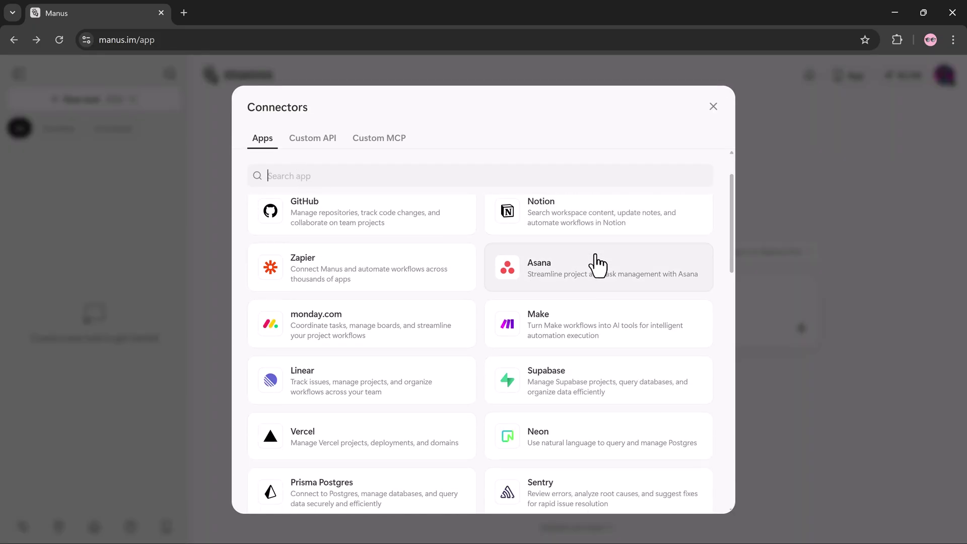
scroll(599, 264, down, 2)
scroll(596, 264, down, 2)
scroll(596, 265, down, 1)
scroll(597, 265, up, 3)
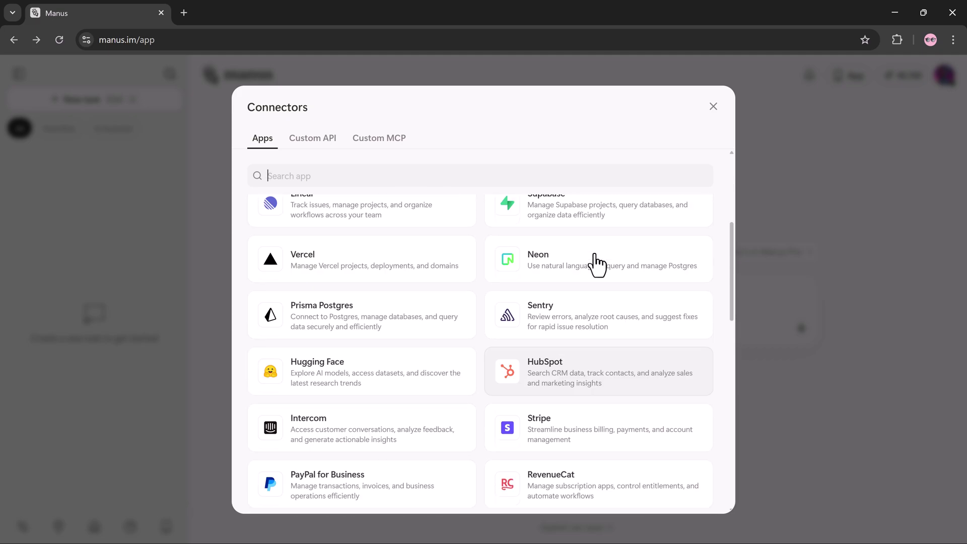
scroll(597, 264, up, 3)
scroll(597, 263, up, 1)
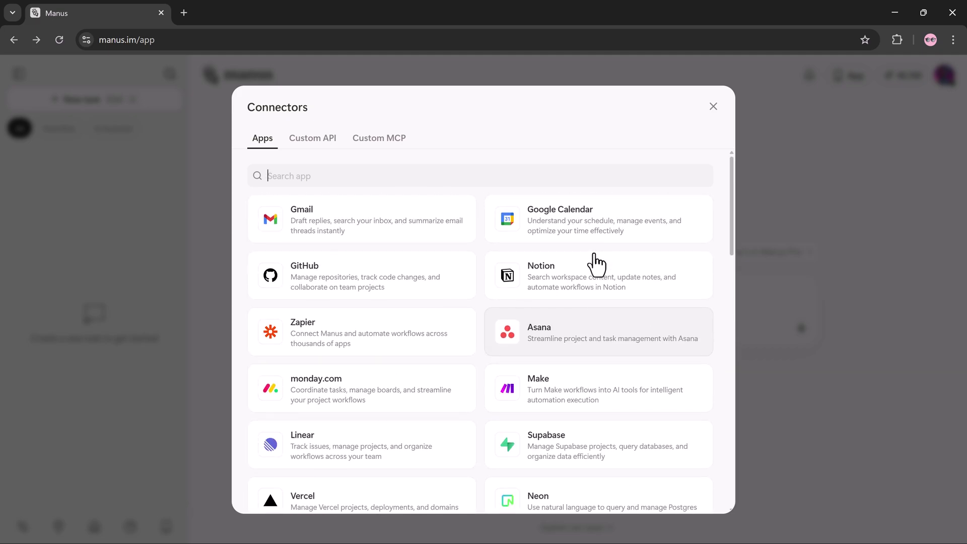
click(713, 106)
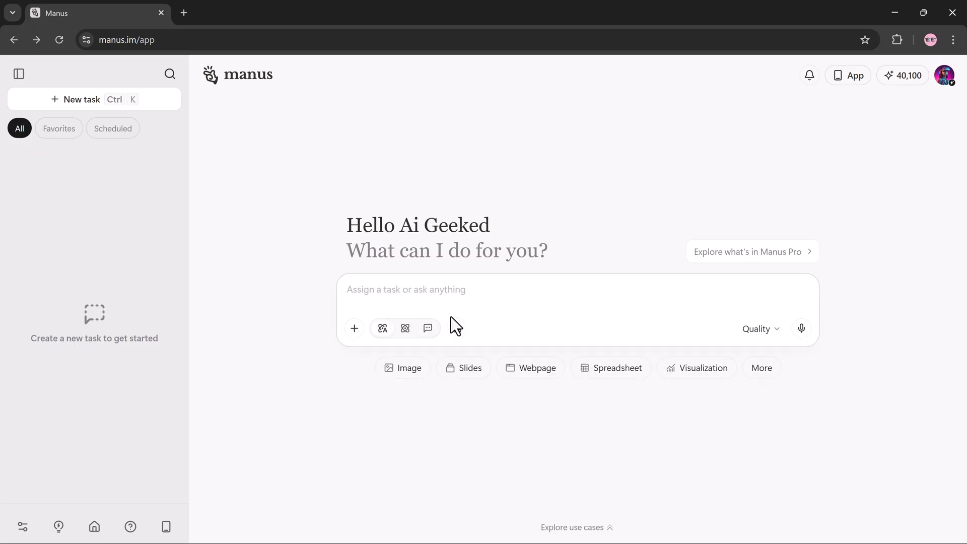
Step: Connect Gmail, start its Try it out task, and keep the Quality setting
click(455, 329)
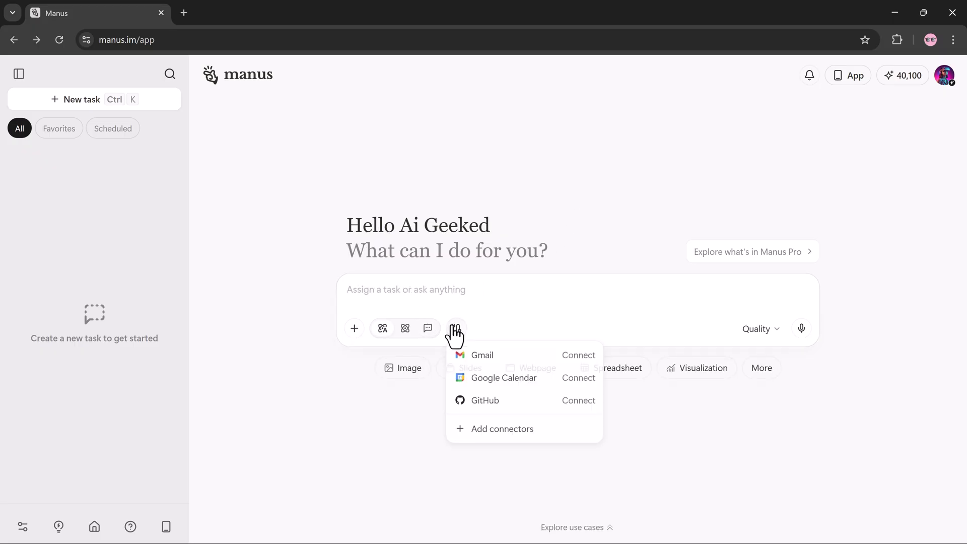
click(483, 355)
click(481, 293)
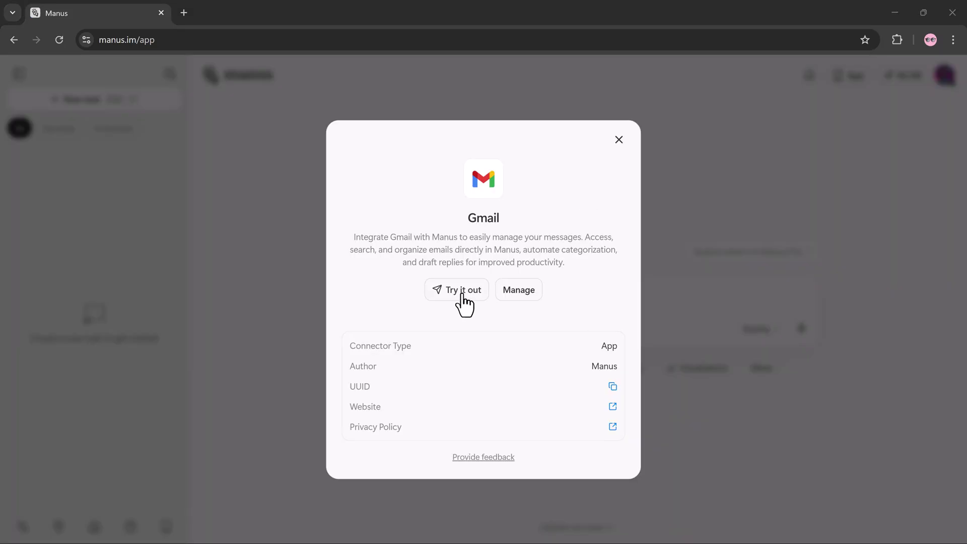
click(461, 293)
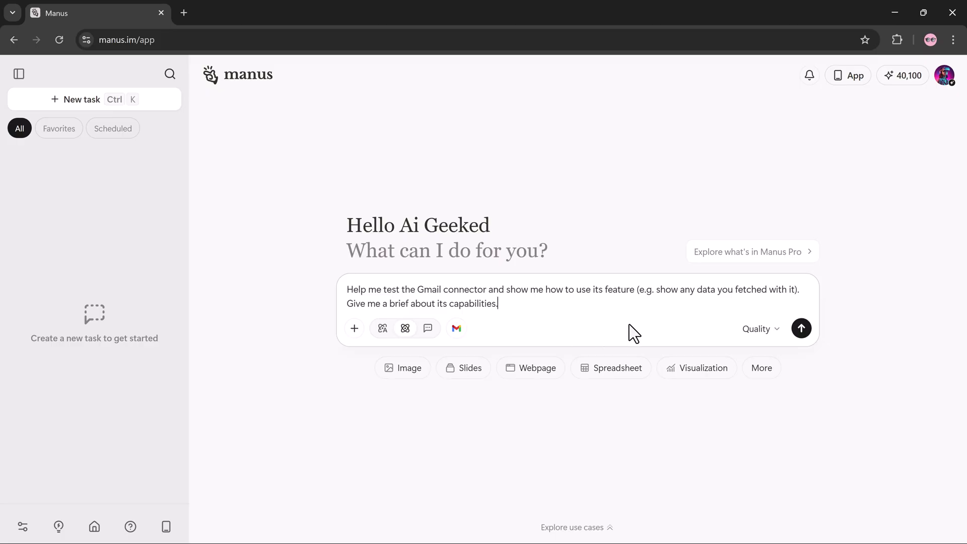
click(771, 336)
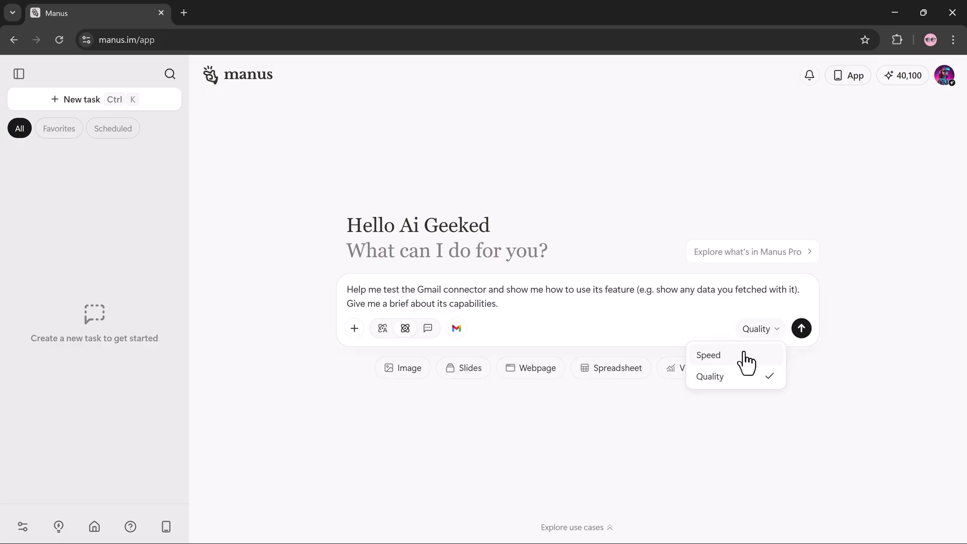
click(751, 378)
Step: Send the Gmail test task and expand its 10 unread-email search results
click(800, 329)
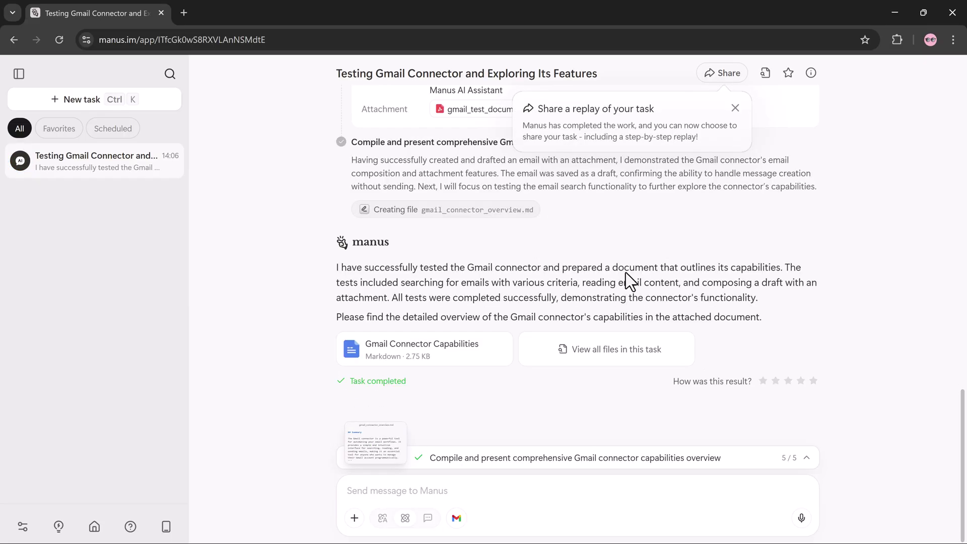
scroll(592, 263, down, 3)
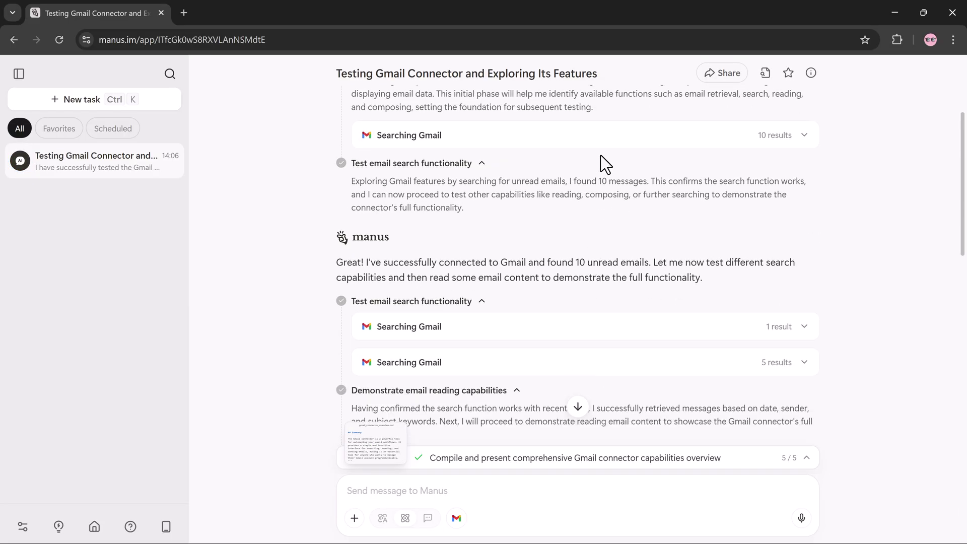
click(802, 136)
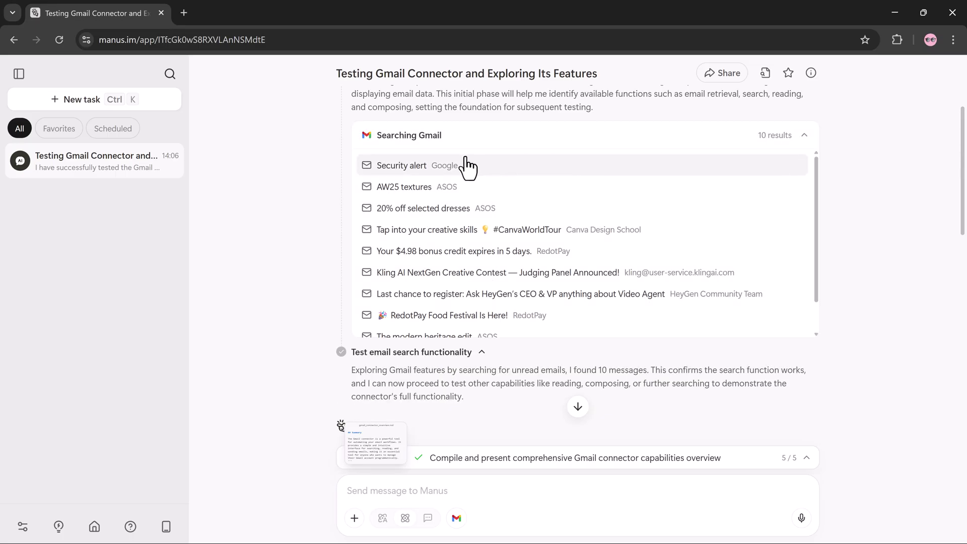
scroll(408, 423, down, 10)
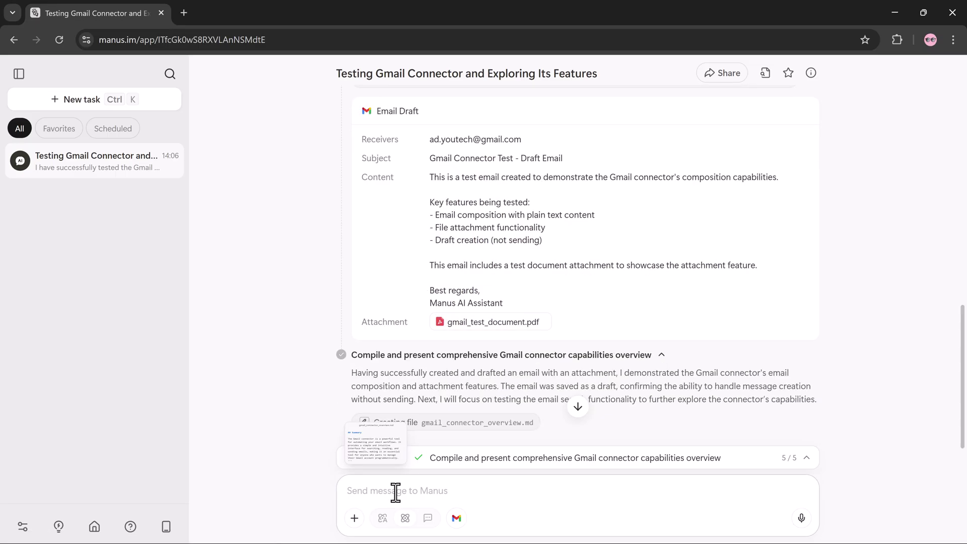
text(Fetch my latest unreadable emails.)
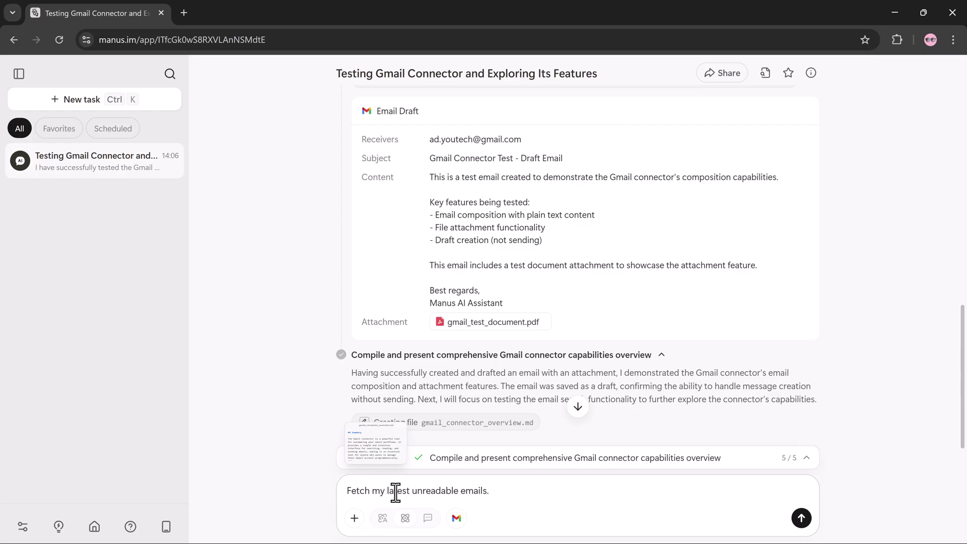
Step: Send the latest-emails request, expand the emails Manus read, and return to a new task
key(Return)
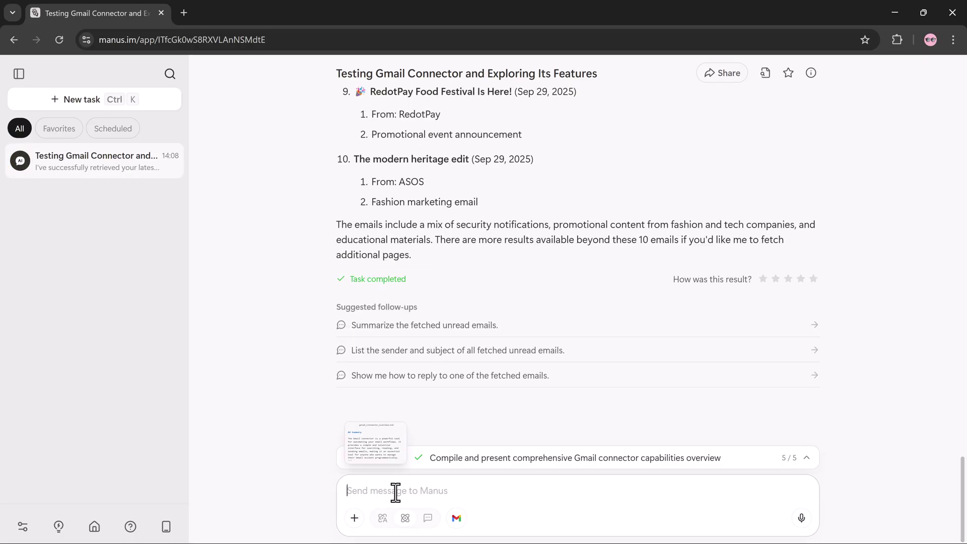
scroll(528, 309, up, 3)
scroll(527, 310, up, 2)
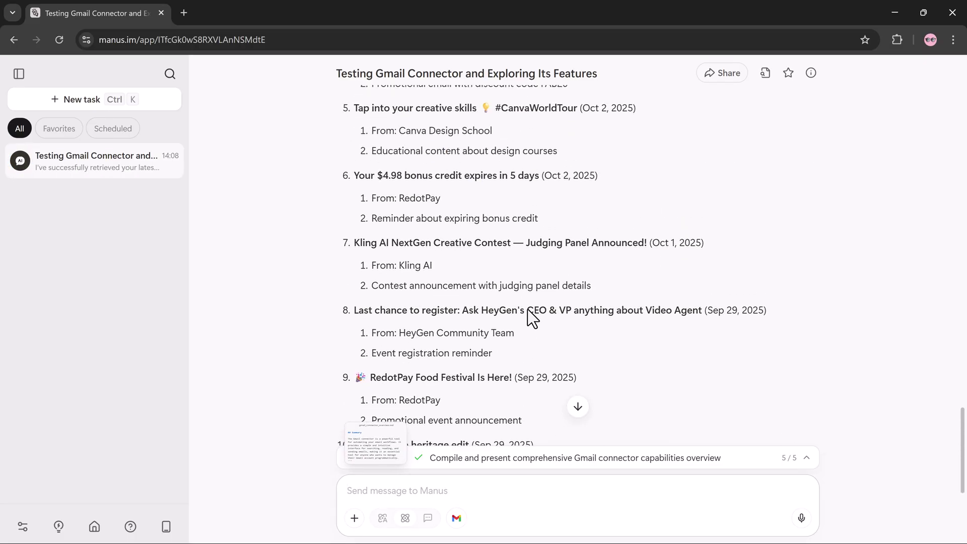
scroll(528, 310, up, 3)
scroll(527, 310, up, 3)
scroll(499, 287, up, 2)
click(488, 272)
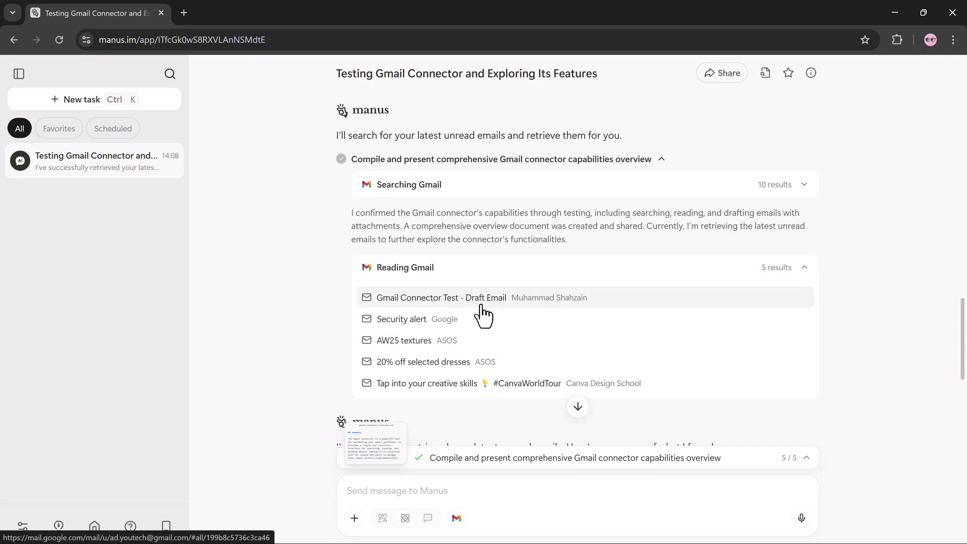
scroll(481, 306, down, 2)
scroll(475, 250, down, 1)
scroll(494, 249, down, 2)
scroll(494, 245, down, 3)
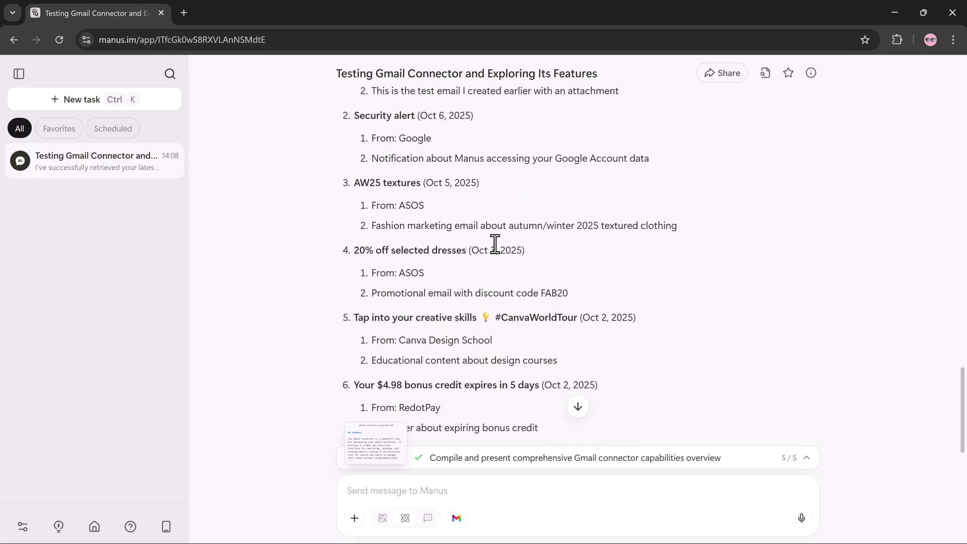
scroll(494, 244, down, 3)
scroll(494, 245, down, 1)
scroll(495, 243, down, 2)
scroll(495, 243, down, 1)
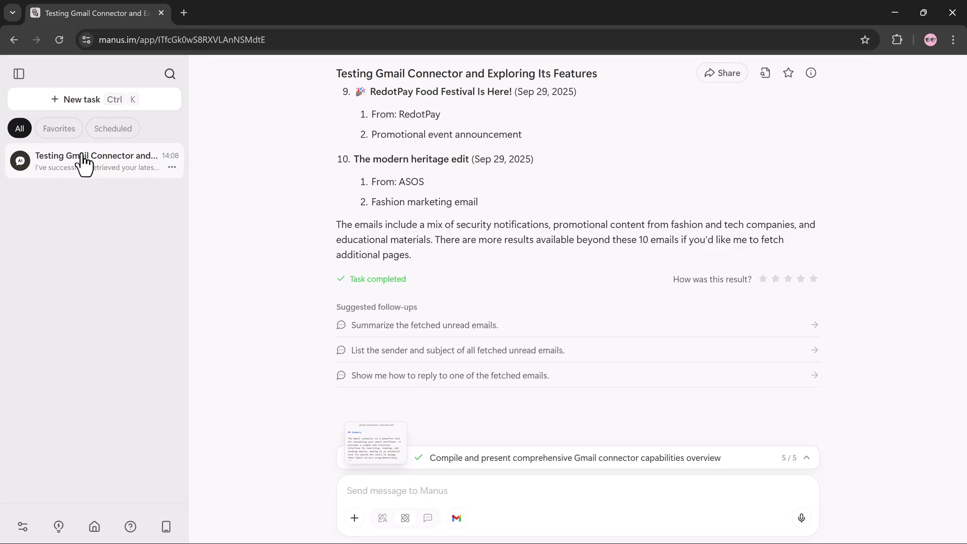
click(57, 100)
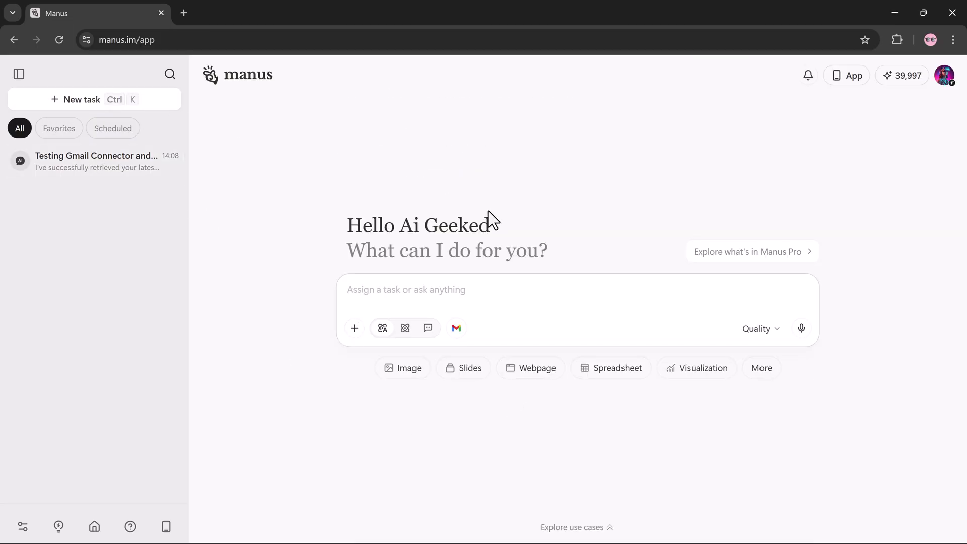
Step: Connect Google Calendar from the connectors list and start its Try it out task
click(457, 330)
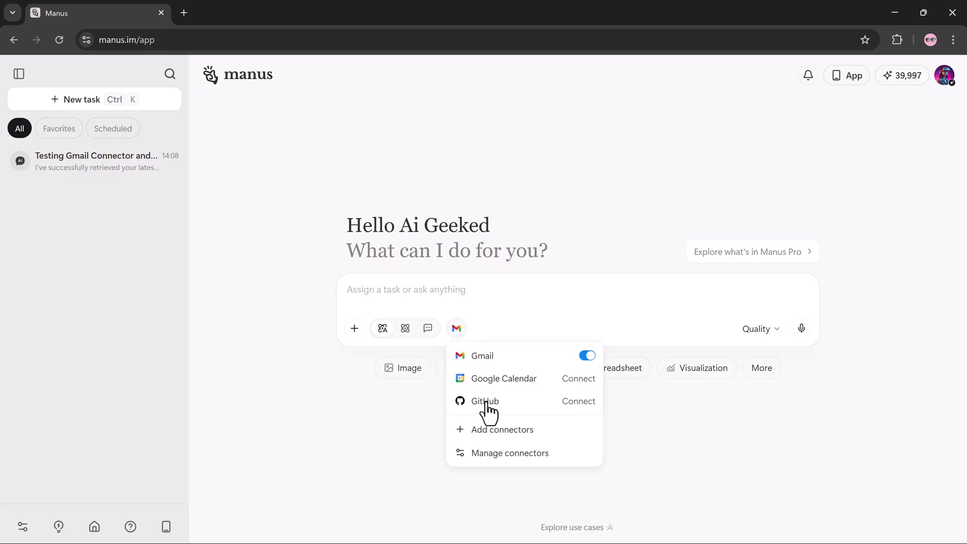
click(503, 439)
click(557, 231)
click(491, 296)
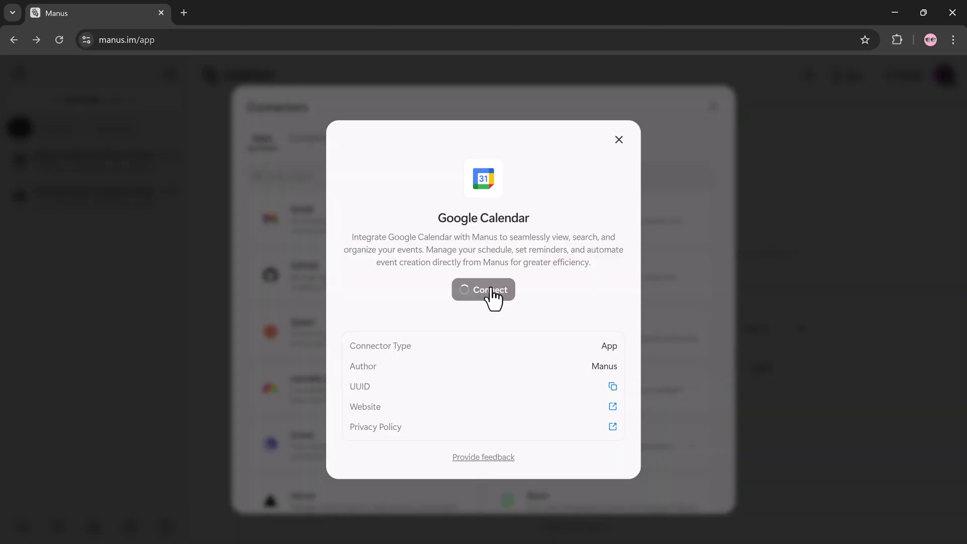
click(460, 293)
Step: Request a 30-minute 'Manus AI Test Meeting' tomorrow at 10:00 AM and confirm creating it
key(ctrl+a)
key(BackSpace)
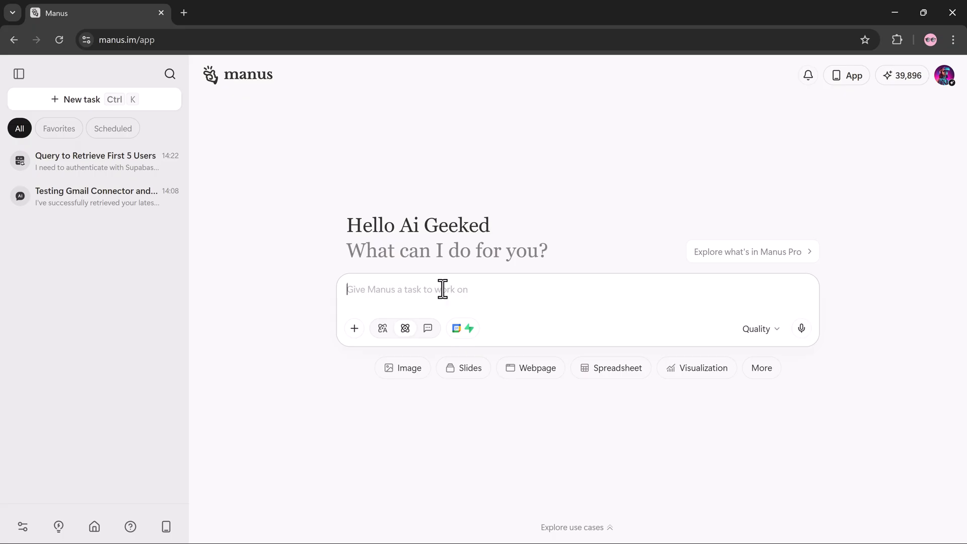
text(Create a new event in my Google Calendar titled “Manus AI Test Meeting” scheduled for tomorrow at 10:00 AM for 30 minutes.)
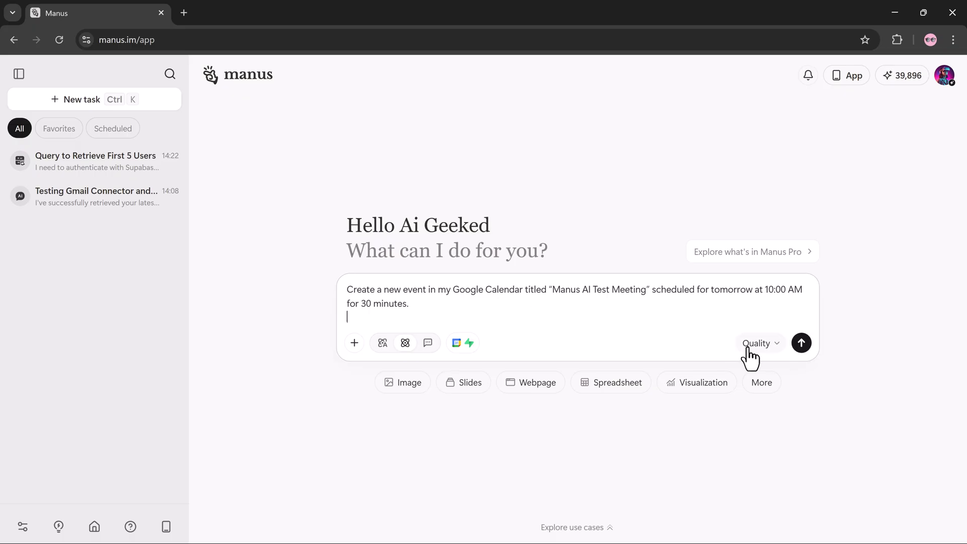
click(801, 345)
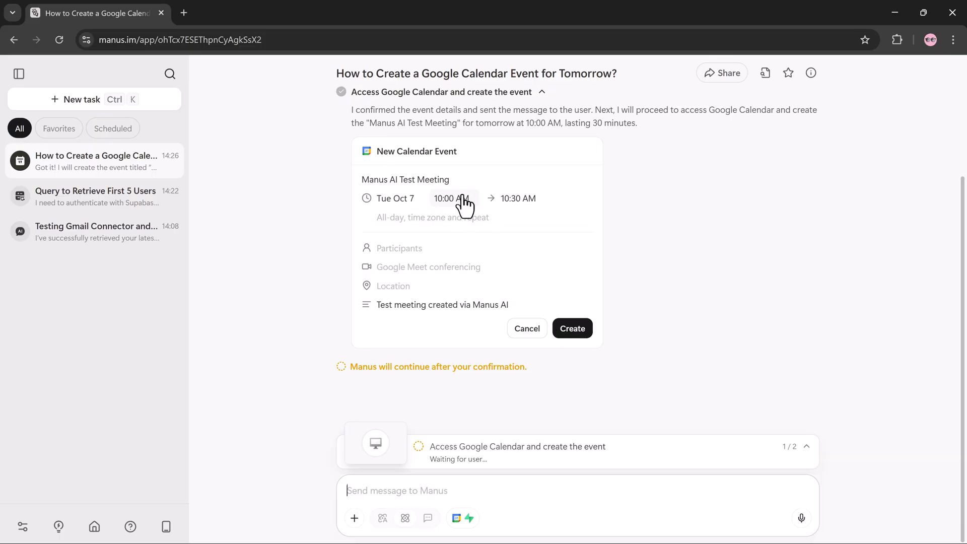
click(567, 333)
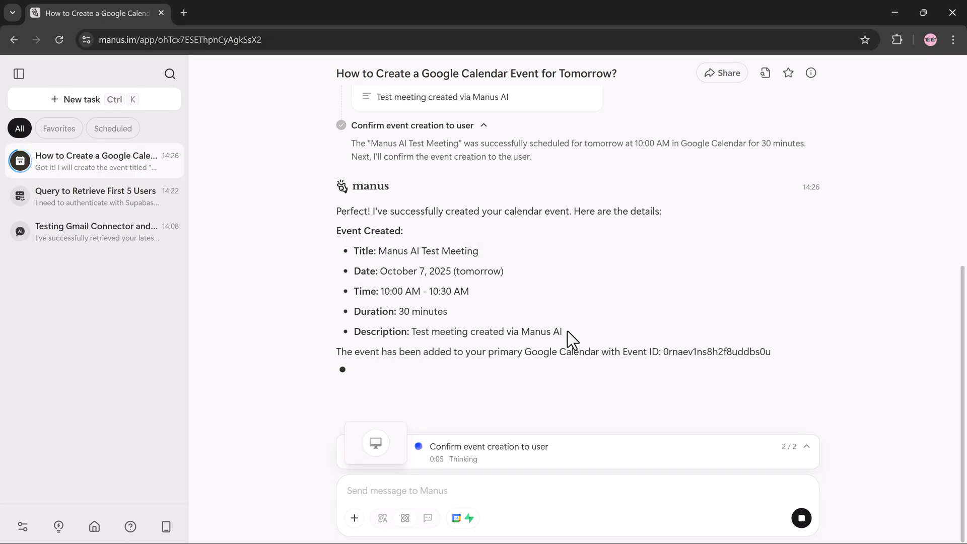
scroll(590, 349, up, 2)
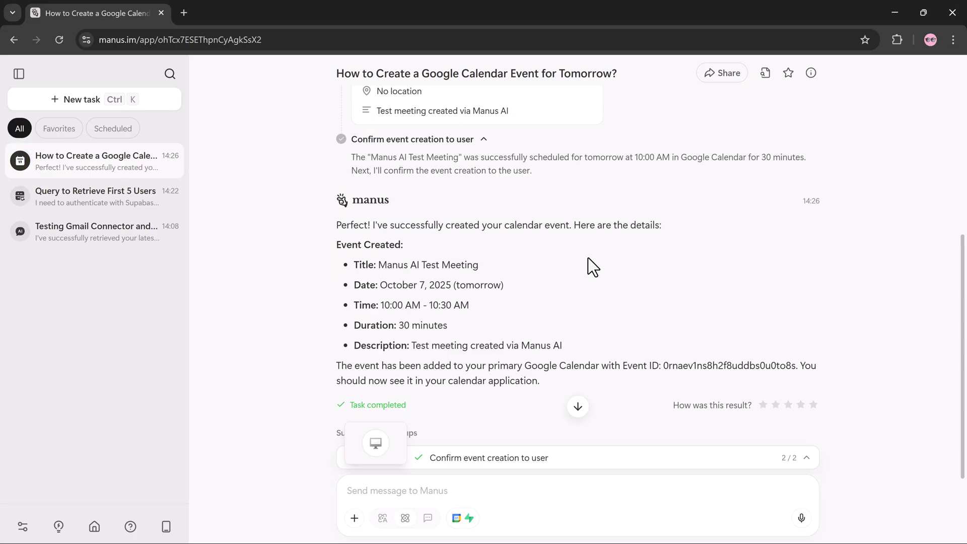
scroll(588, 257, down, 1)
scroll(588, 257, down, 1)
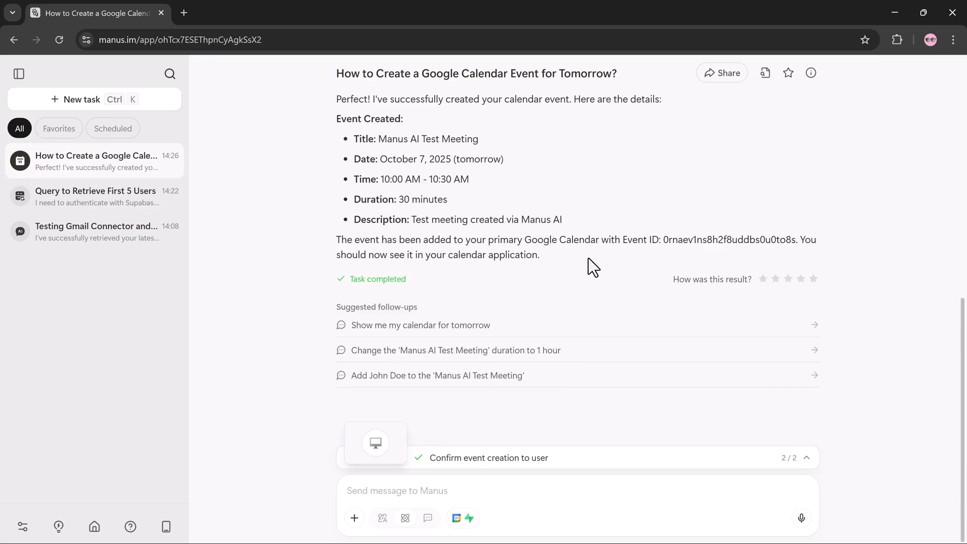
Step: Send the suggested follow-up changing the Manus AI Test Meeting duration to 1 hour
click(581, 349)
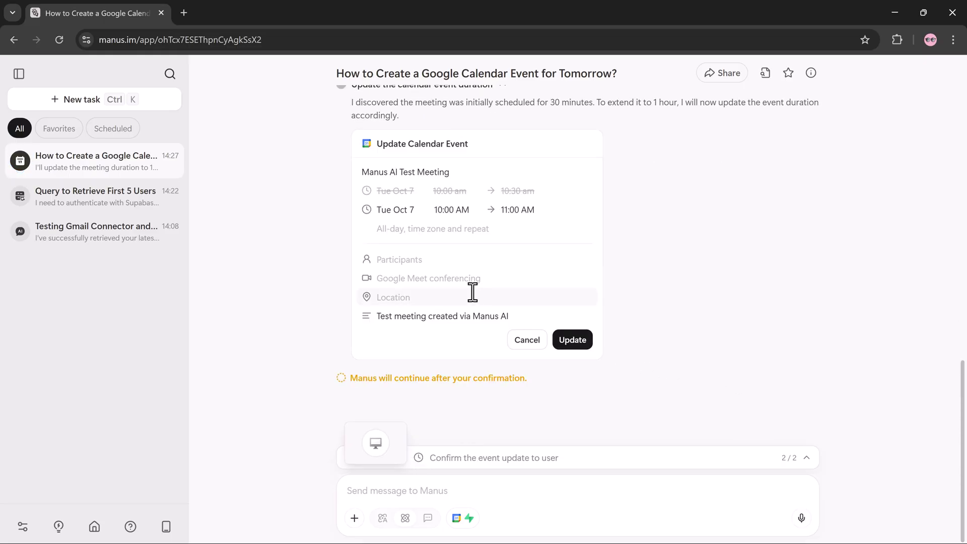
scroll(472, 292, up, 1)
Step: Update the meeting to October 23, 11:00 AM–12:15 PM, and confirm the change
click(452, 273)
scroll(466, 371, down, 1)
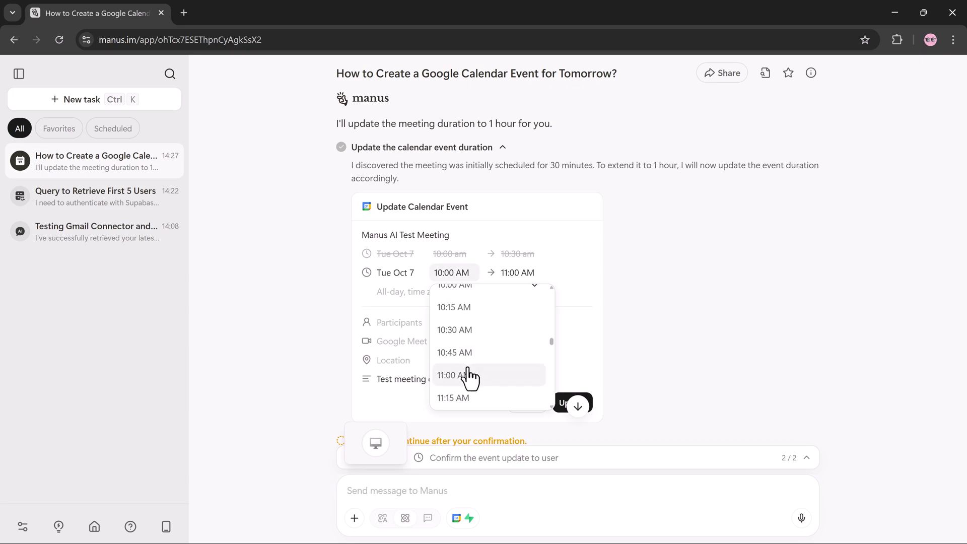
click(468, 376)
click(391, 275)
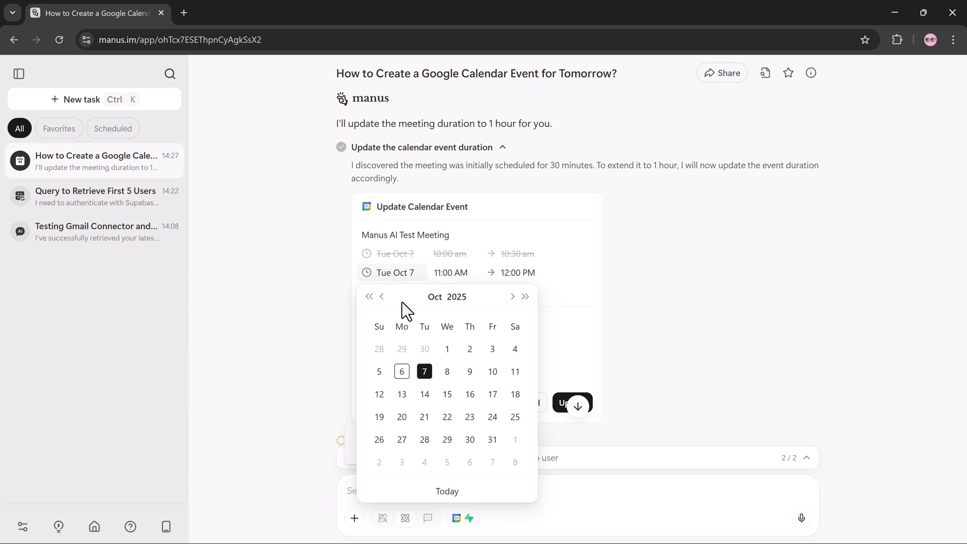
click(470, 417)
click(523, 273)
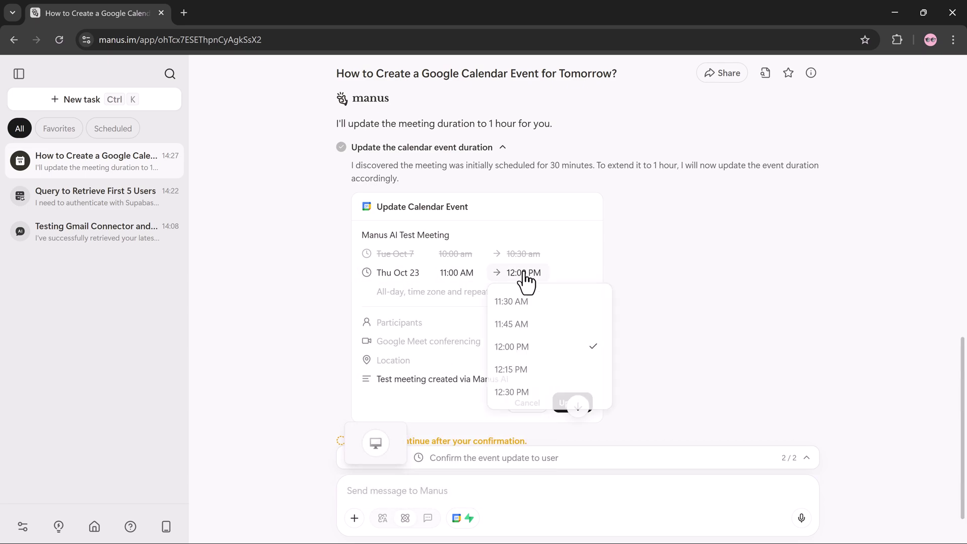
click(528, 371)
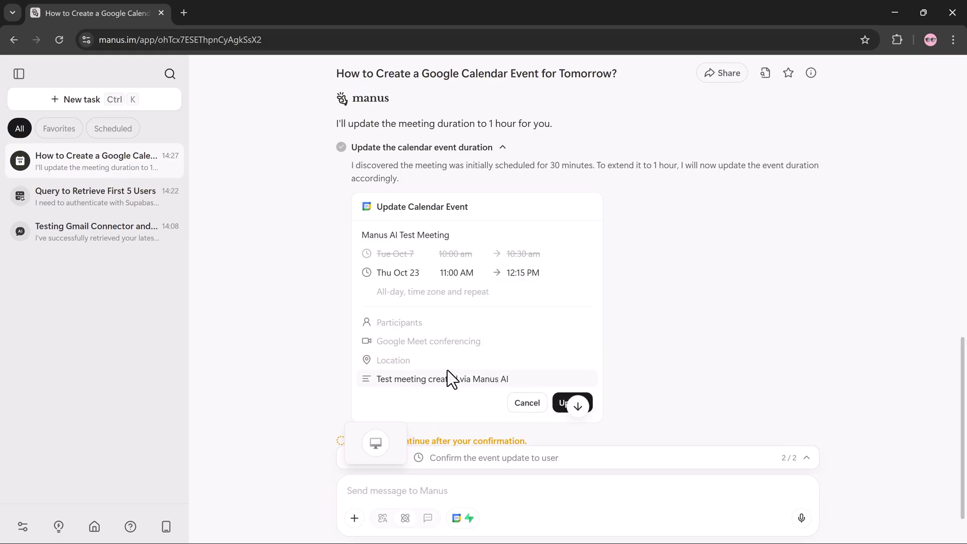
scroll(447, 370, down, 2)
click(568, 340)
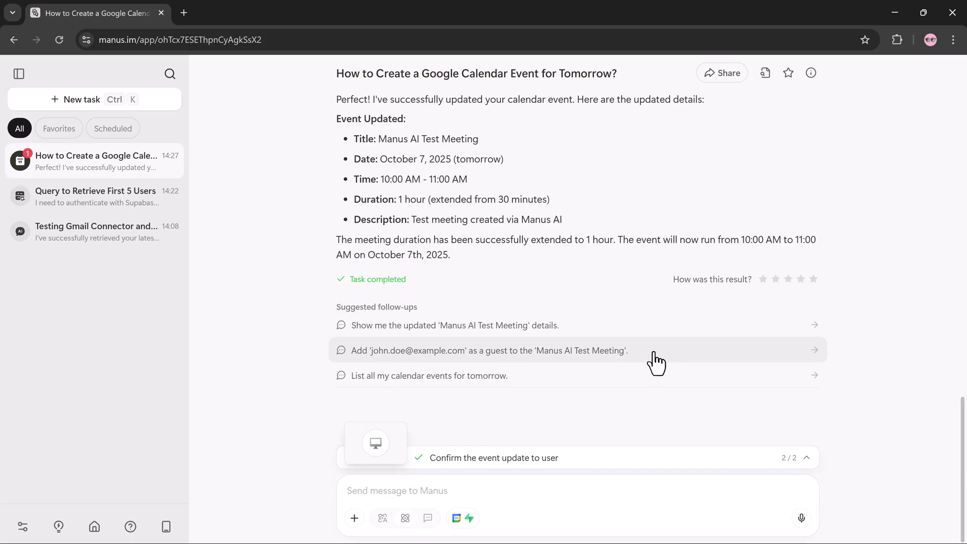
Step: List tomorrow's events, open the found meeting in Google Calendar, and dismiss the dark-mode notice
click(650, 385)
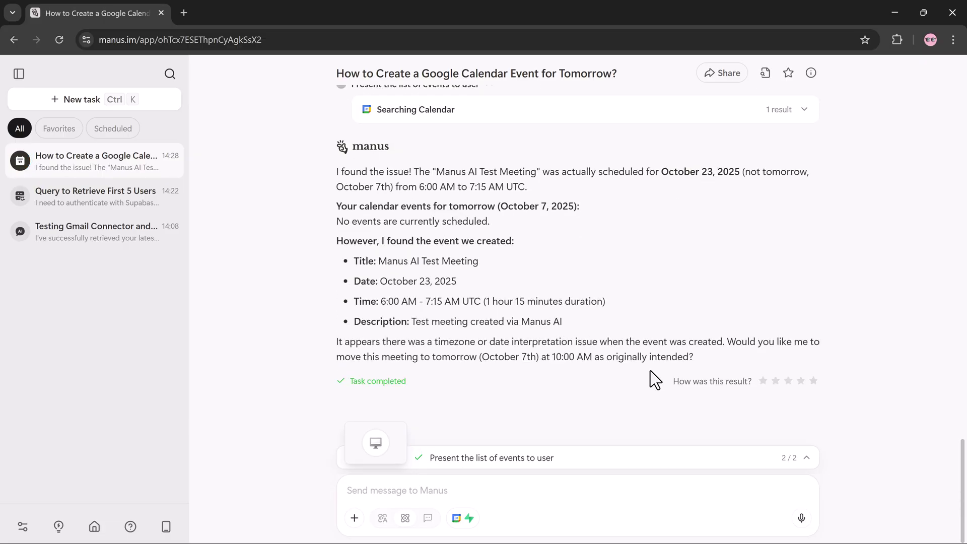
scroll(650, 381, up, 3)
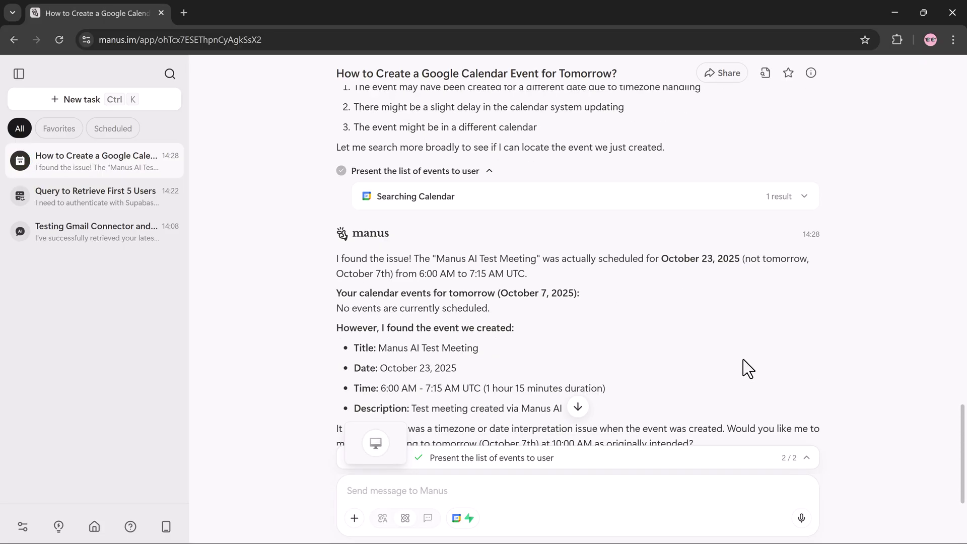
scroll(744, 360, up, 2)
click(490, 269)
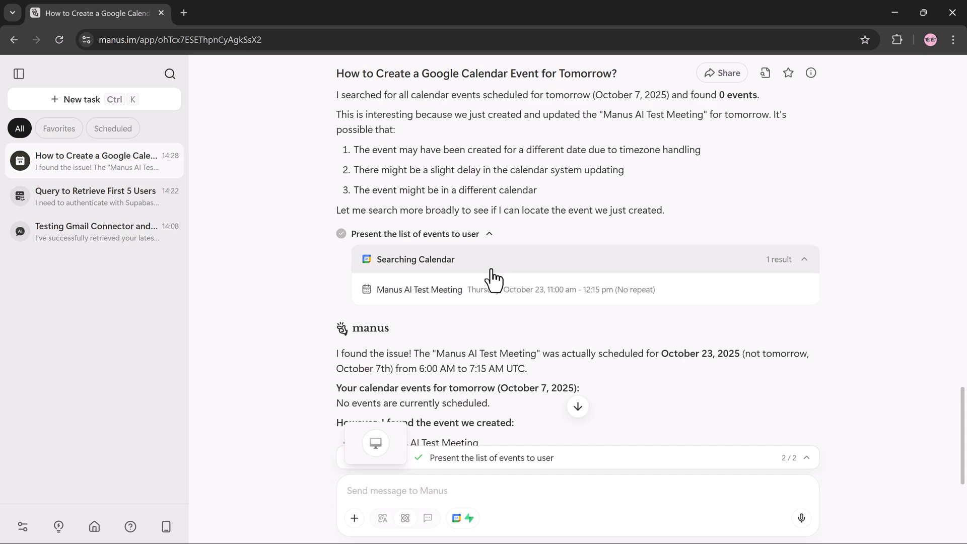
click(518, 293)
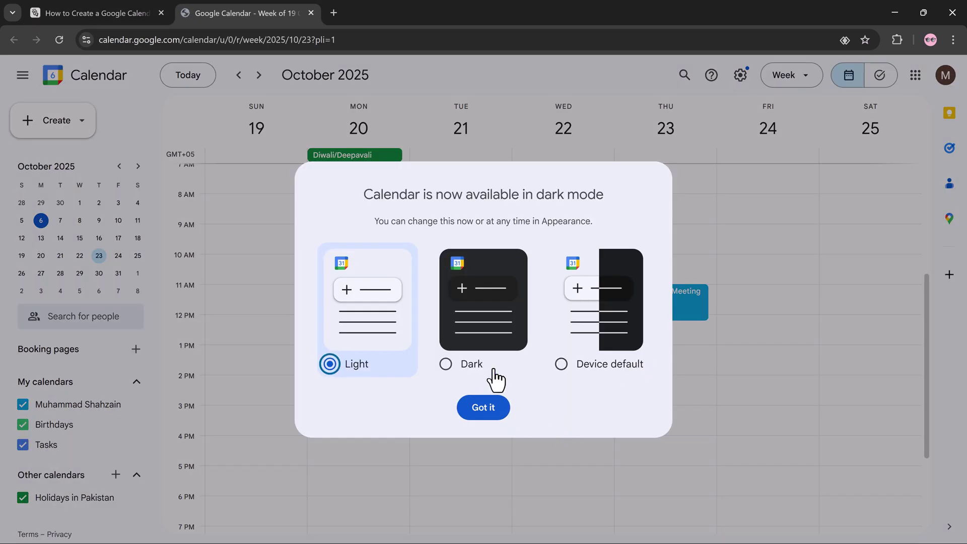
click(483, 412)
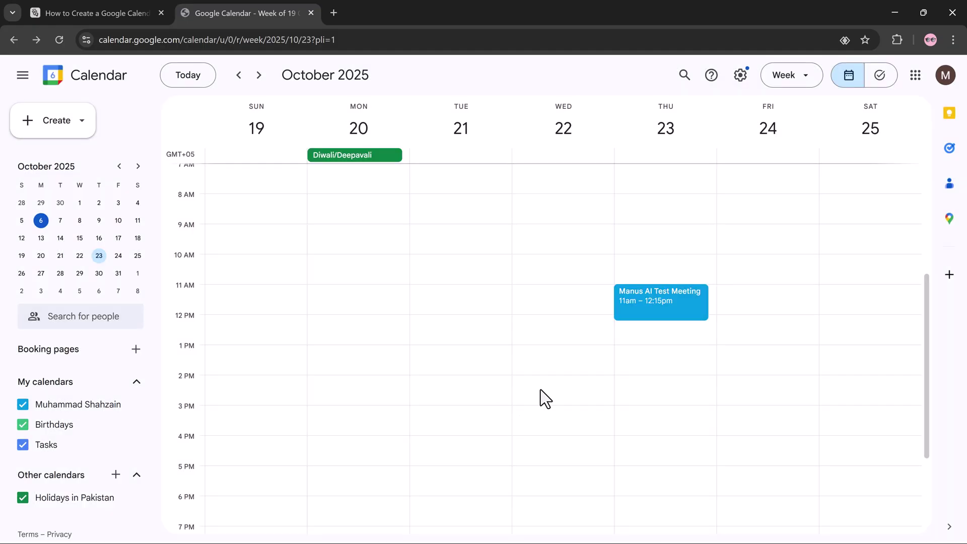
scroll(546, 398, up, 2)
scroll(548, 398, up, 3)
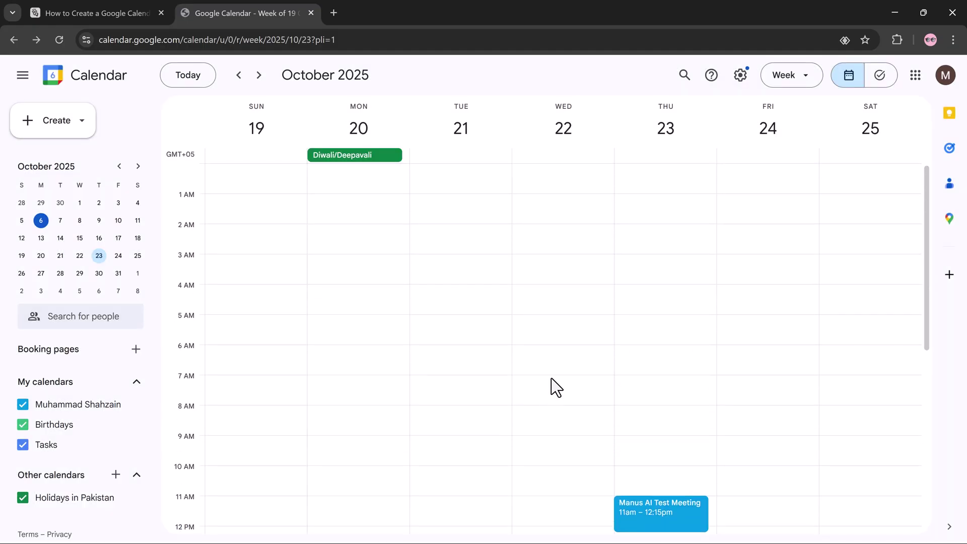